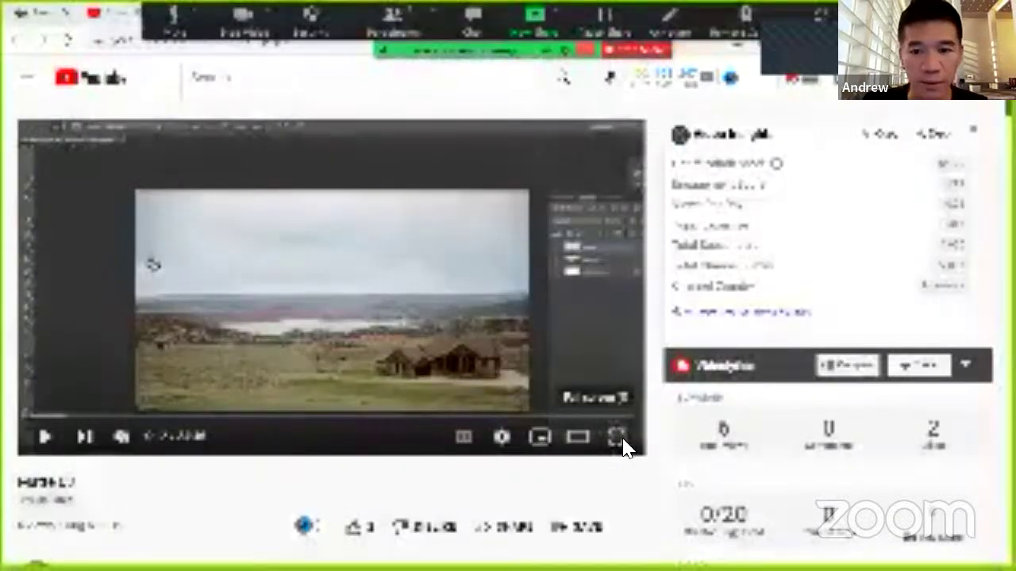
Step: Switch the YouTube Photoshop tutorial video to full screen
{"action": "left_click", "coordinate": [621, 441]}
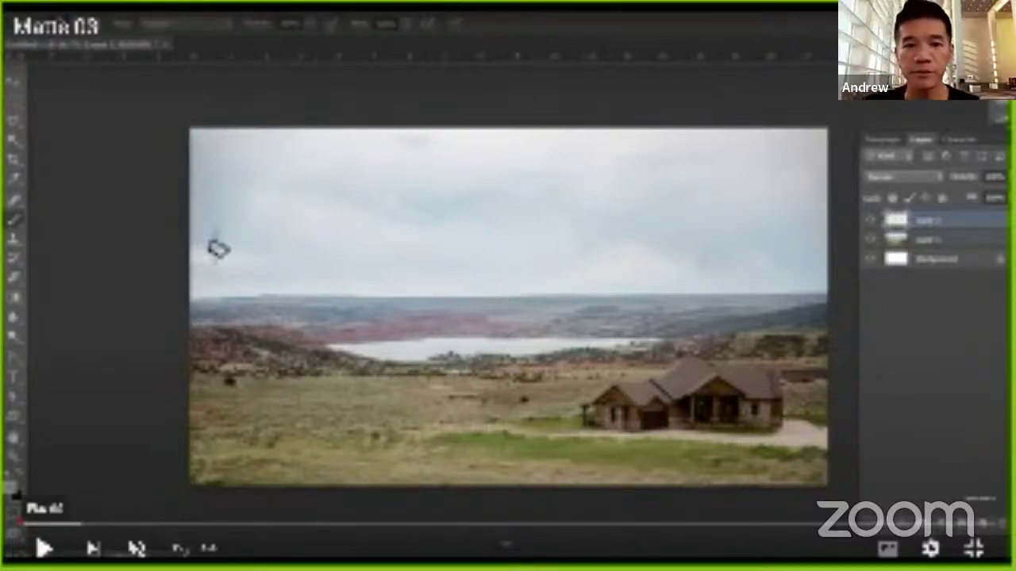
Step: Start playing the tutorial to follow the blue-grey mountain-range painting
{"action": "left_click", "coordinate": [44, 548]}
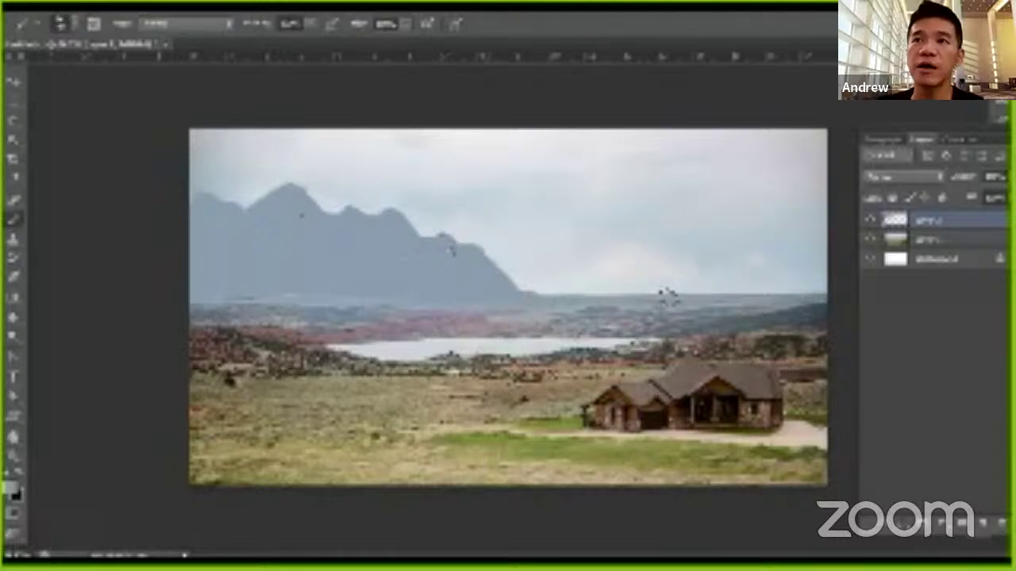
Step: Paint a blue-grey peak in the right sky and raise its summit
{"action": "mouse_move", "coordinate": [666, 297]}
{"action": "left_mouse_down"}
{"action": "mouse_move", "coordinate": [759, 215]}
{"action": "mouse_move", "coordinate": [809, 204]}
{"action": "mouse_move", "coordinate": [774, 219]}
{"action": "mouse_move", "coordinate": [809, 226]}
{"action": "mouse_move", "coordinate": [814, 254]}
{"action": "mouse_move", "coordinate": [750, 252]}
{"action": "mouse_move", "coordinate": [789, 275]}
{"action": "mouse_move", "coordinate": [699, 266]}
{"action": "mouse_move", "coordinate": [694, 288]}
{"action": "left_mouse_up"}
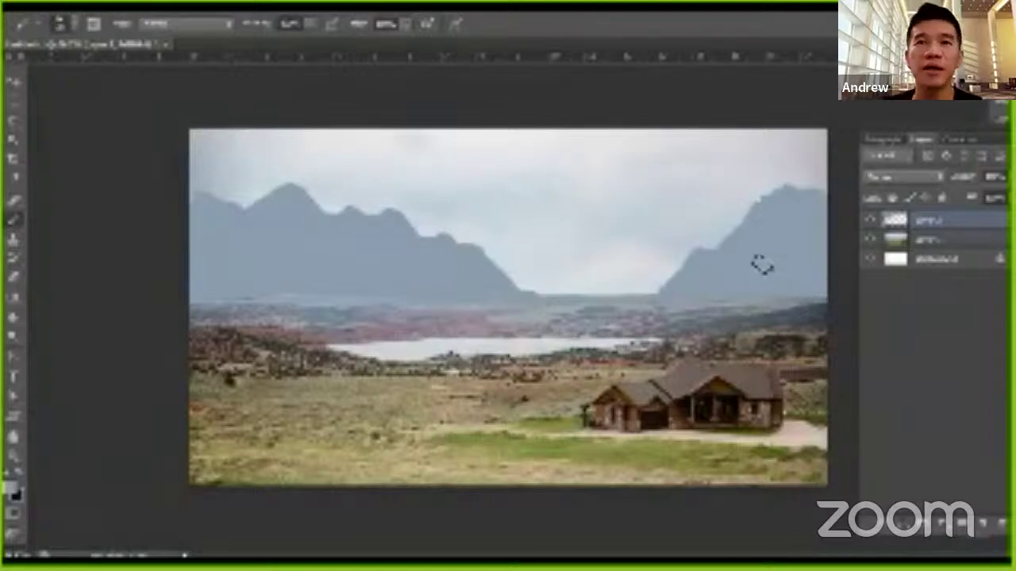
{"action": "left_click_drag", "start_coordinate": [768, 197], "coordinate": [790, 190]}
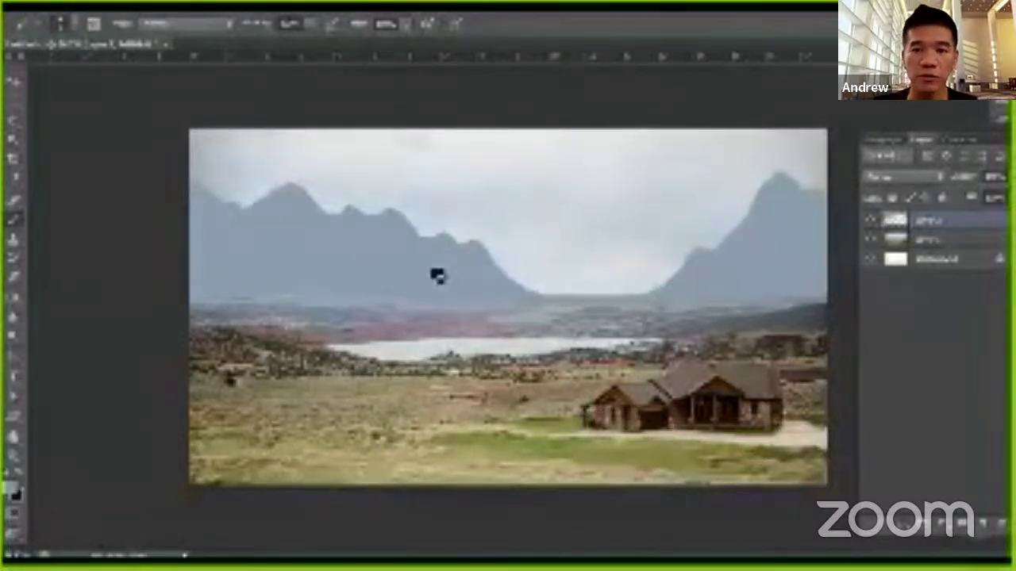
Step: Sample the mountains' blue-grey, adjust brush opacity, and undo a test dark stroke
{"action": "left_click", "coordinate": [354, 304], "text": "alt"}
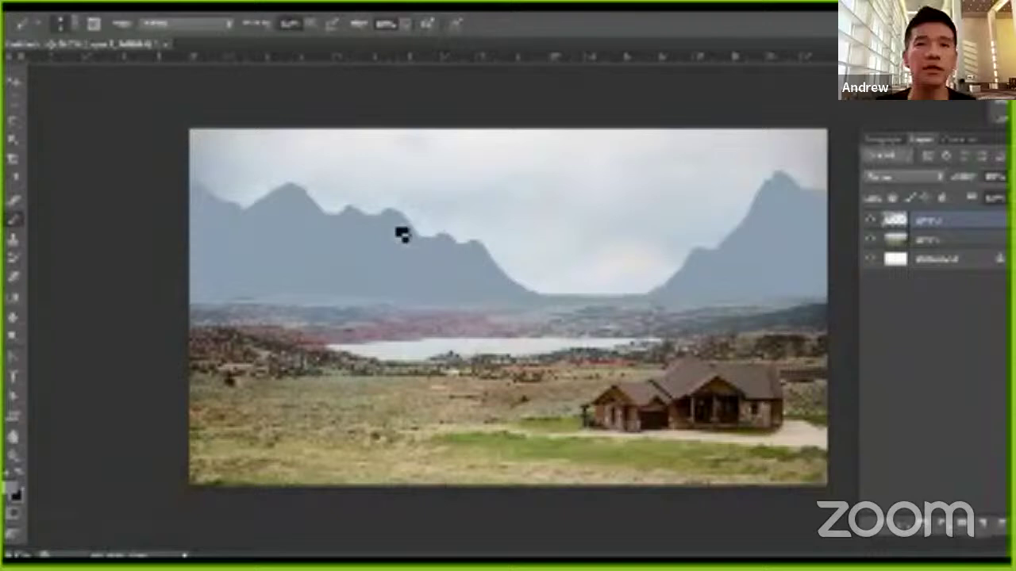
{"action": "left_click", "coordinate": [309, 25]}
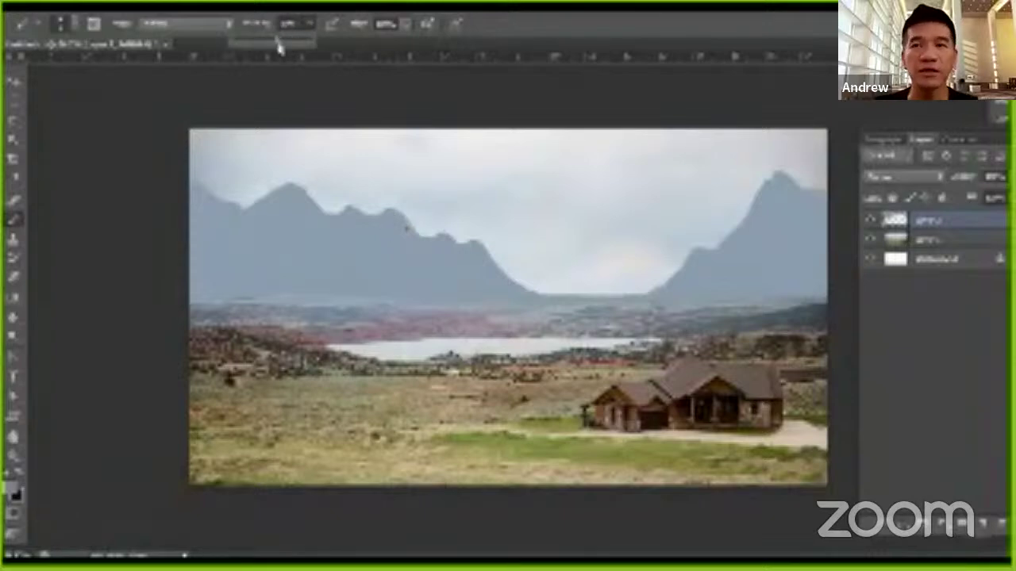
{"action": "left_click", "coordinate": [280, 47]}
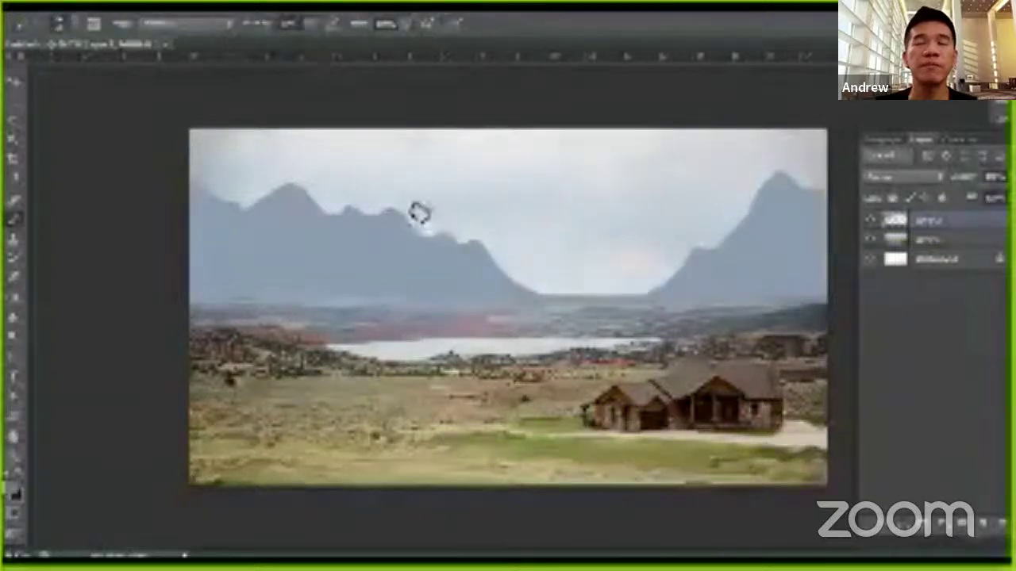
{"action": "left_click_drag", "start_coordinate": [388, 220], "coordinate": [341, 270]}
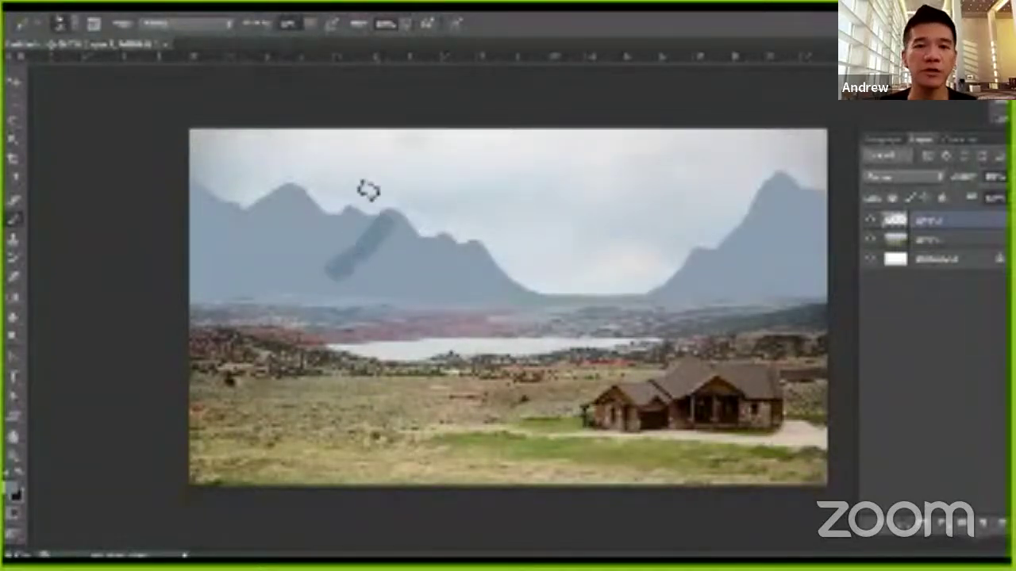
{"action": "key", "text": "ctrl+alt+z"}
{"action": "key", "text": "ctrl+alt+z"}
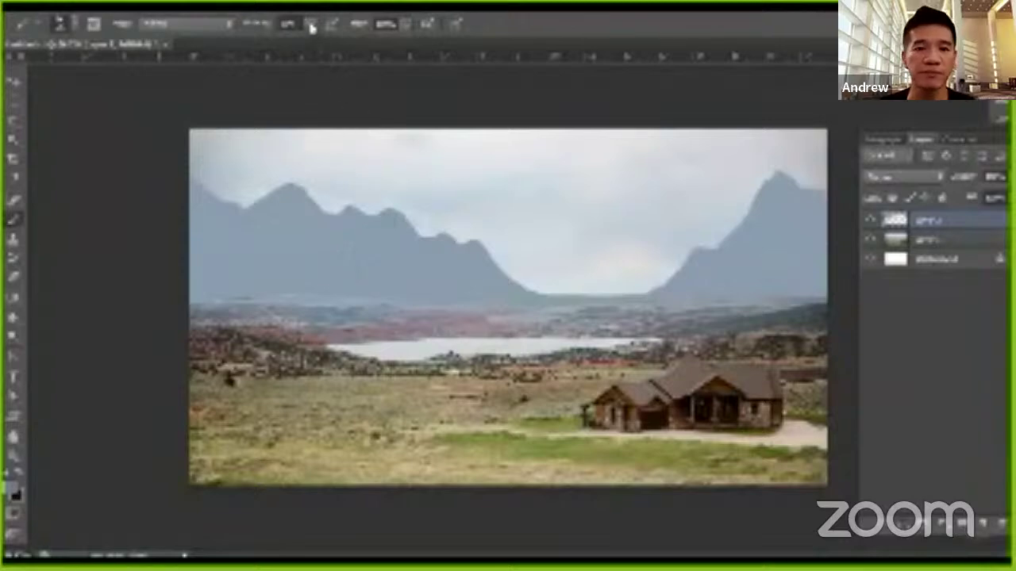
Step: At lower brush opacity, paint a haze streak on the left mountain and darken the central base
{"action": "left_click", "coordinate": [312, 28]}
{"action": "left_click_drag", "start_coordinate": [457, 36], "coordinate": [460, 54]}
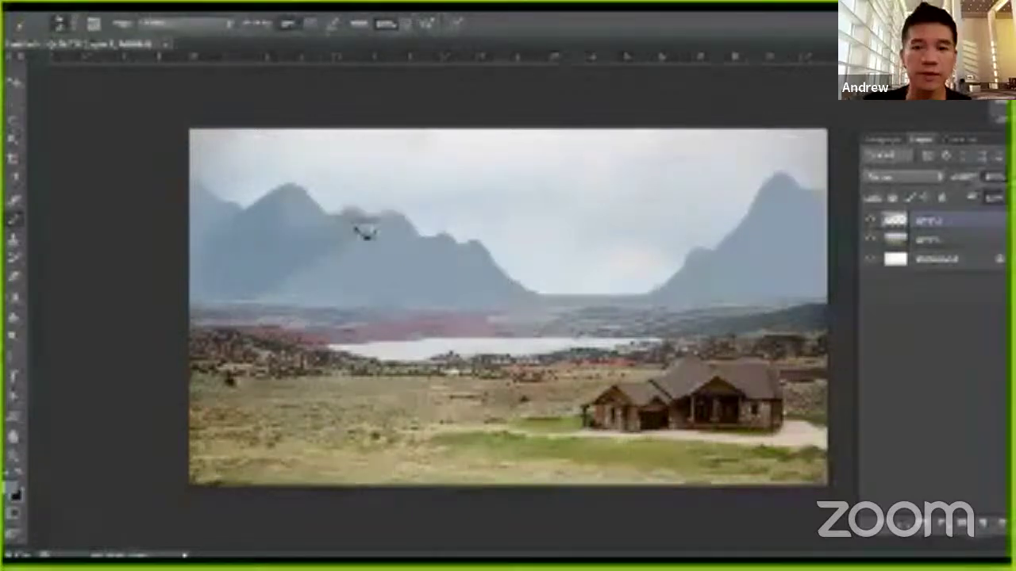
{"action": "left_click_drag", "start_coordinate": [381, 231], "coordinate": [367, 271]}
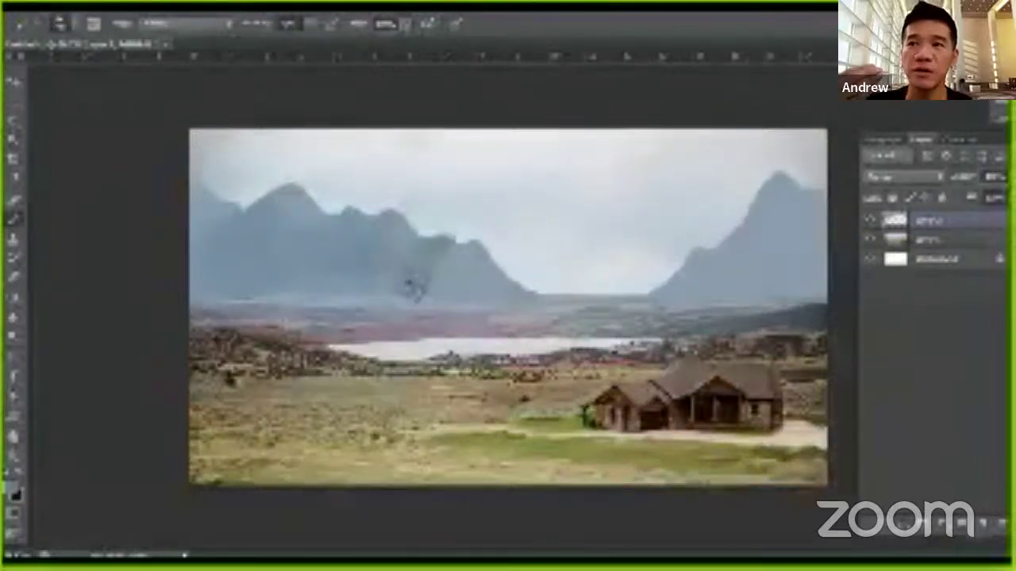
{"action": "left_click_drag", "start_coordinate": [411, 287], "coordinate": [522, 306]}
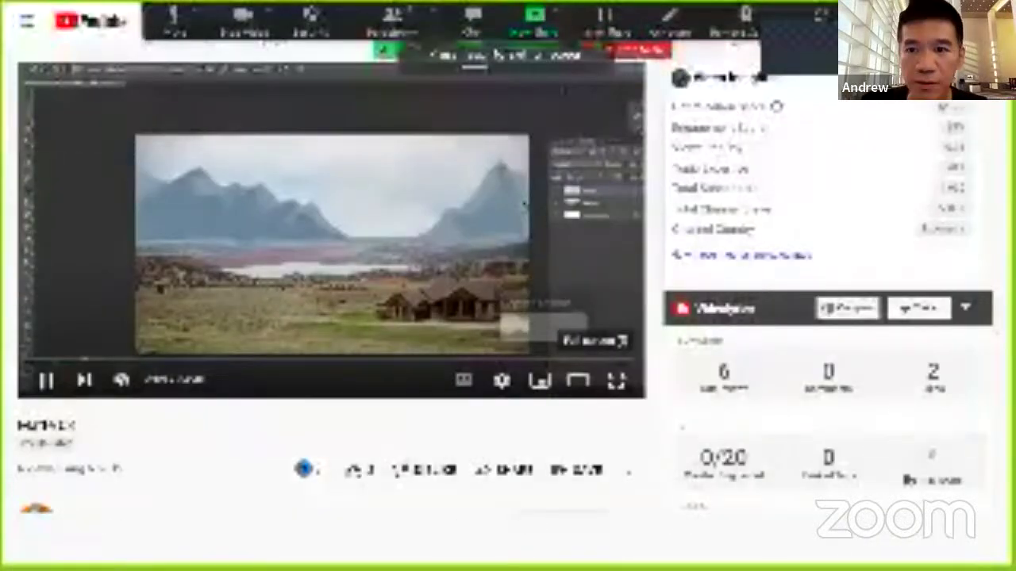
Step: Put the tutorial video back to full screen and toggle Zoom's sharing options
{"action": "left_click", "coordinate": [618, 381]}
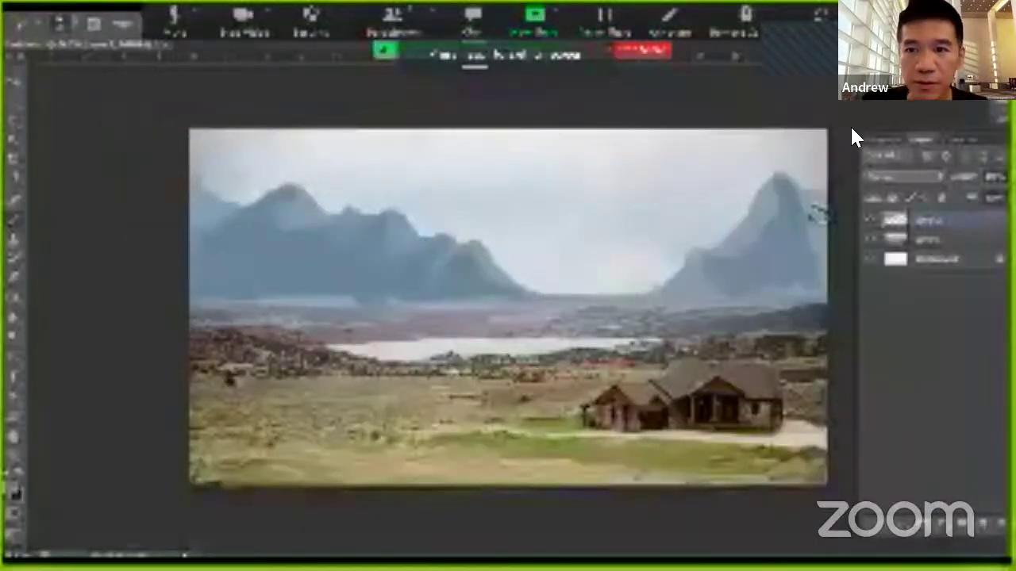
{"action": "left_click", "coordinate": [825, 22]}
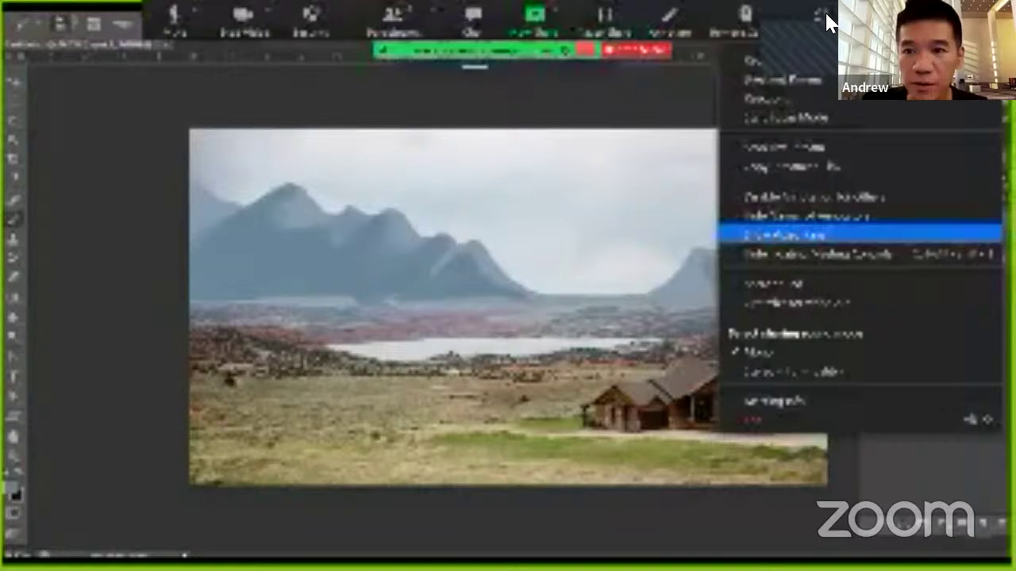
{"action": "left_click", "coordinate": [826, 22]}
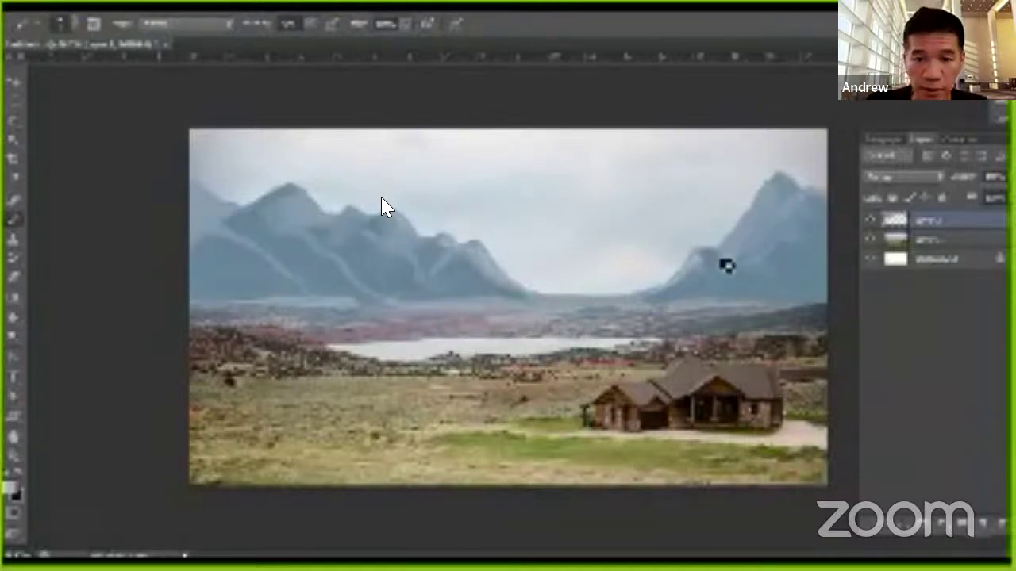
Step: Paint lighter highlight streaks along the right mountain's ridges
{"action": "left_click_drag", "start_coordinate": [727, 265], "coordinate": [814, 203]}
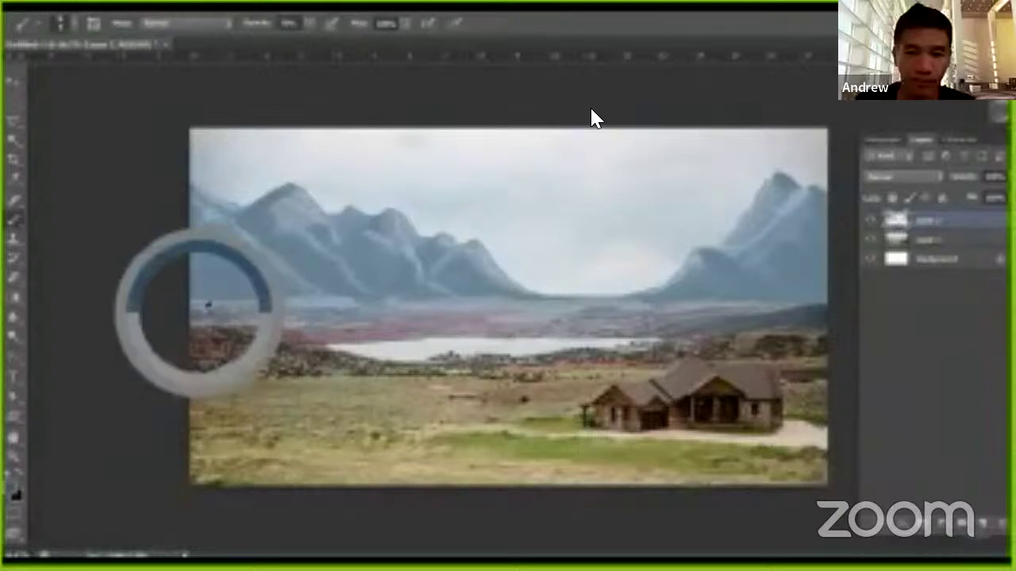
Step: Test a dark stroke on the left mountains, then choose a dark navy foreground colour
{"action": "left_click_drag", "start_coordinate": [216, 277], "coordinate": [196, 292]}
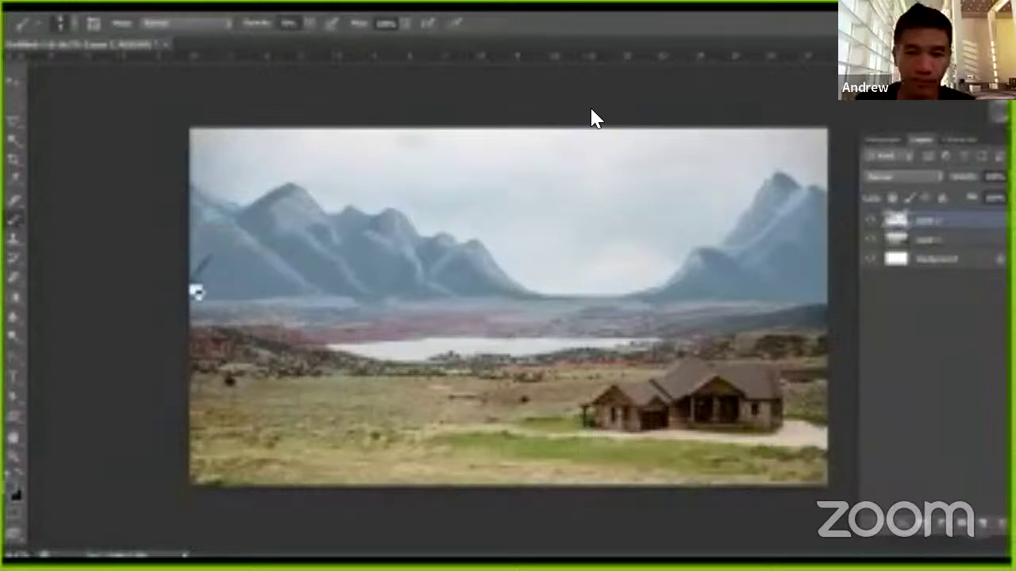
{"action": "left_click", "coordinate": [14, 492]}
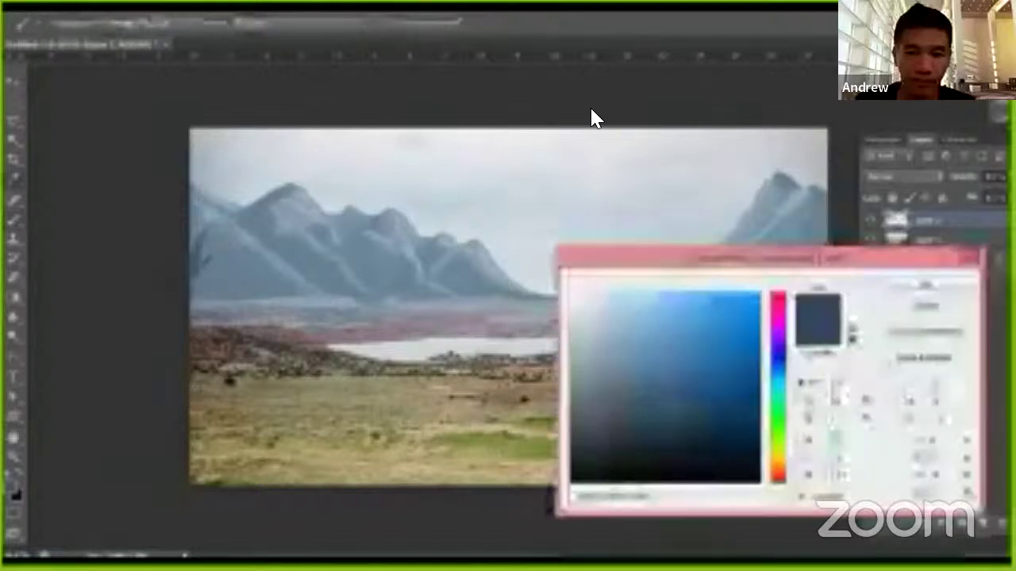
{"action": "key", "text": "Return"}
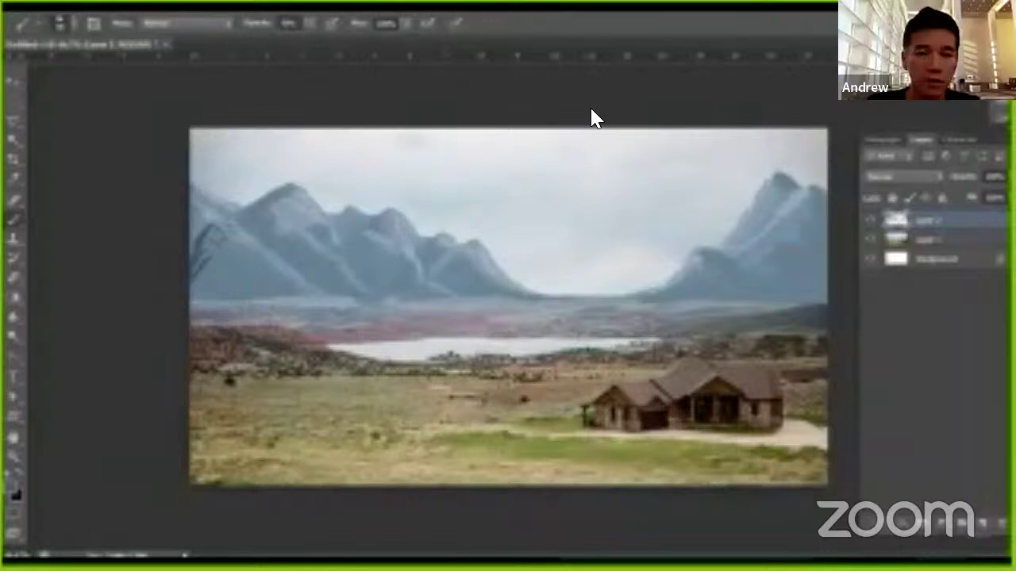
Step: Brush dark blue-grey along the lower left slopes and up the far-left mountain edge
{"action": "left_click_drag", "start_coordinate": [203, 238], "coordinate": [254, 299]}
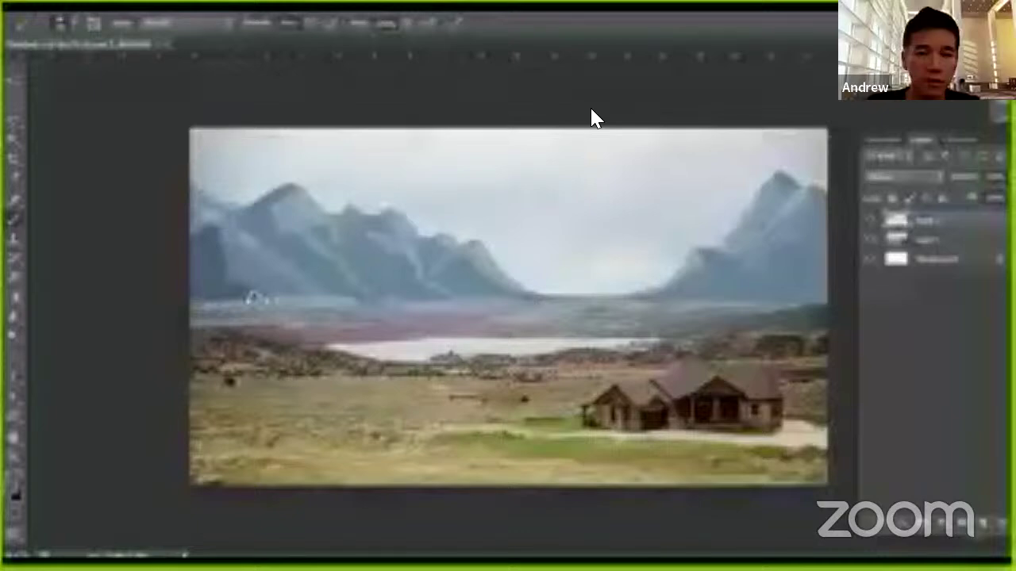
{"action": "left_click_drag", "start_coordinate": [194, 190], "coordinate": [227, 211]}
{"action": "left_click_drag", "start_coordinate": [192, 159], "coordinate": [246, 225]}
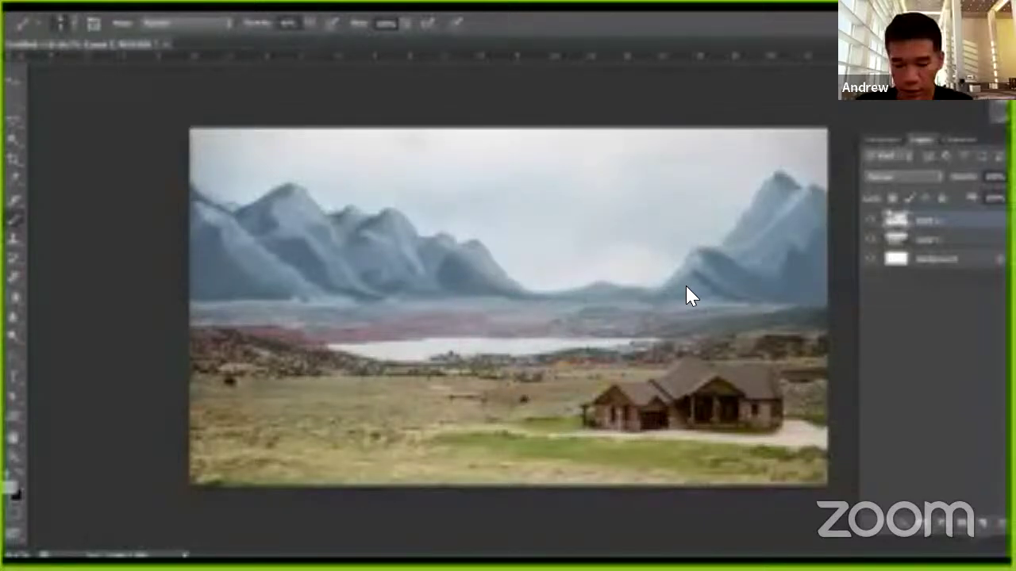
Step: Select the second layer and insert a new empty layer above it
{"action": "left_click", "coordinate": [929, 238]}
{"action": "key", "text": "ctrl+shift+alt+n"}
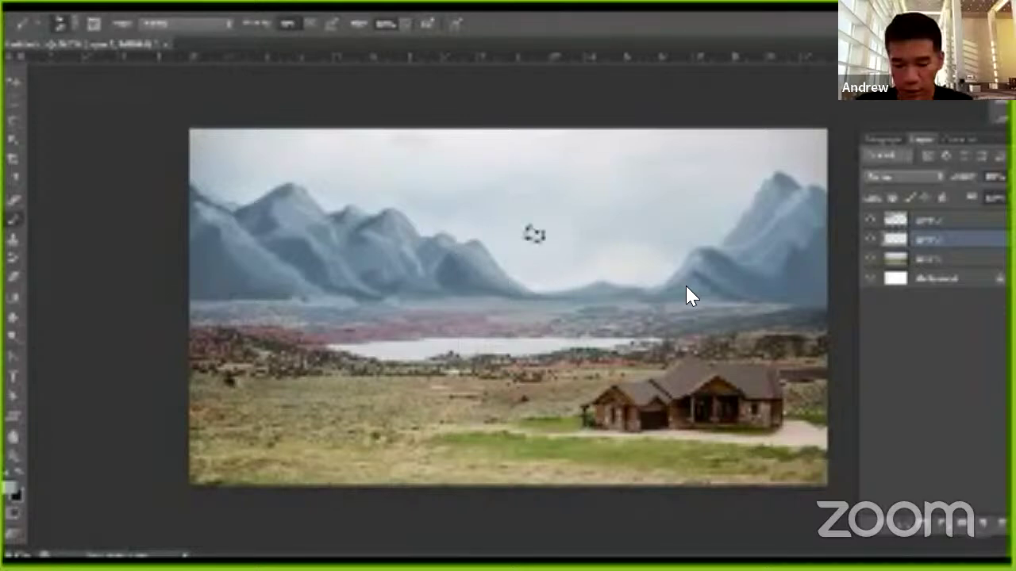
Step: Brush soft grey central peak shapes on the new layer behind the lake
{"action": "left_click_drag", "start_coordinate": [526, 270], "coordinate": [515, 225]}
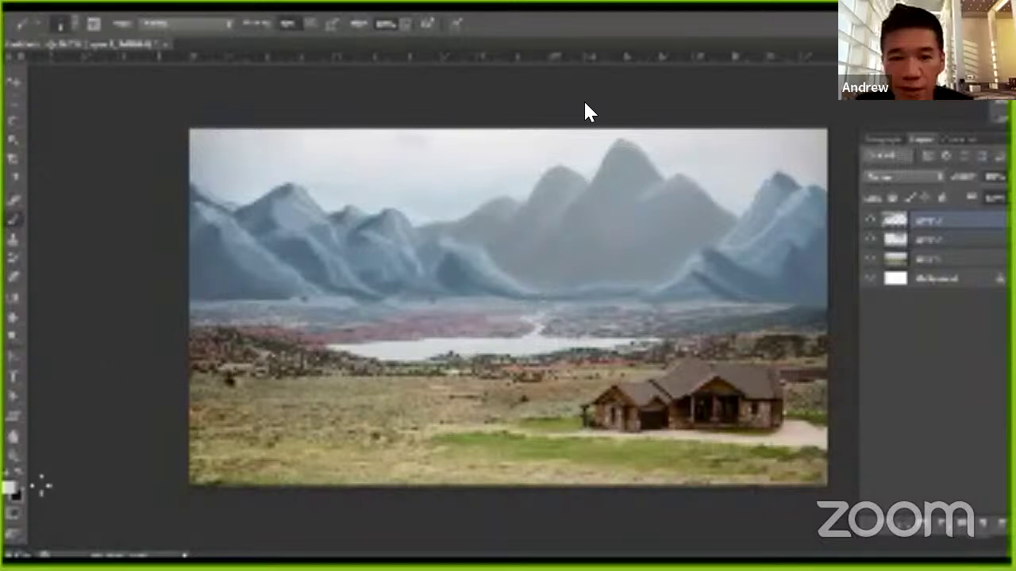
Step: Set the foreground colour to a sandy beige for the foothill strip, shifting the hue from blue toward yellow
{"action": "left_click", "coordinate": [11, 486]}
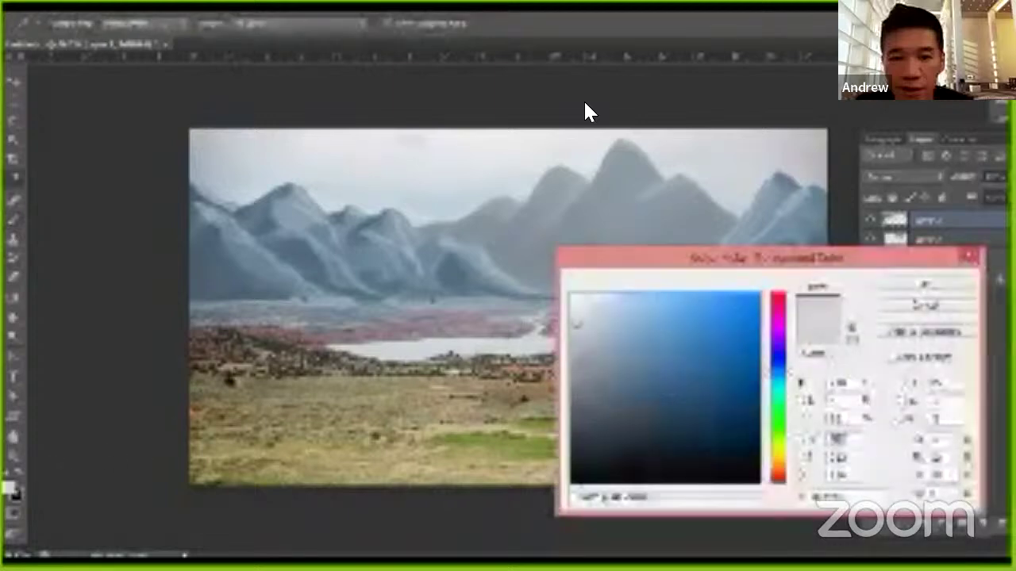
{"action": "left_click", "coordinate": [777, 449]}
{"action": "left_click_drag", "start_coordinate": [576, 322], "coordinate": [598, 341]}
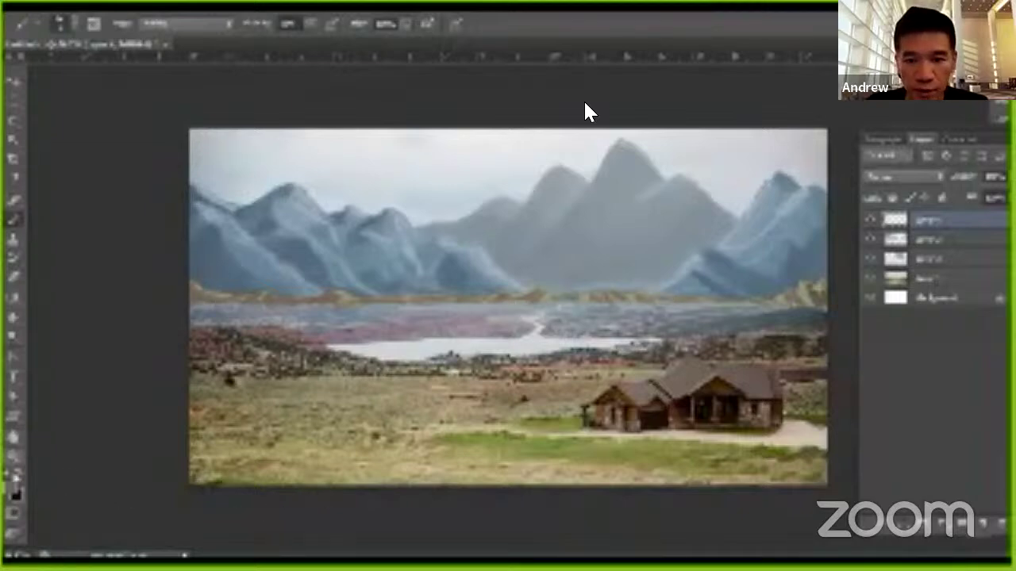
Step: Set the foreground colour to a dark brownish grey for the horizon ridge band
{"action": "left_click", "coordinate": [15, 492]}
{"action": "left_click_drag", "start_coordinate": [613, 394], "coordinate": [597, 428]}
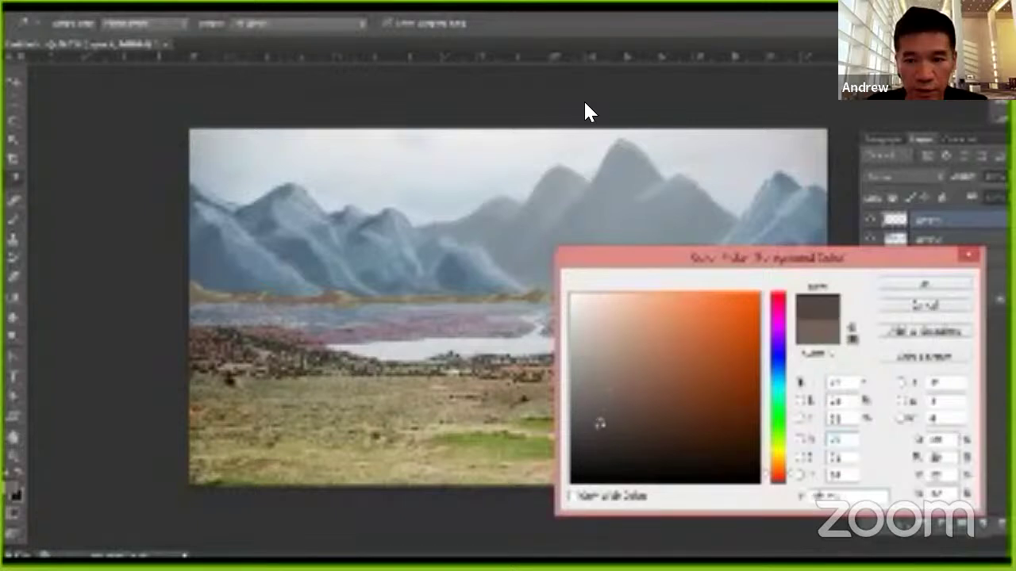
{"action": "left_click", "coordinate": [923, 286]}
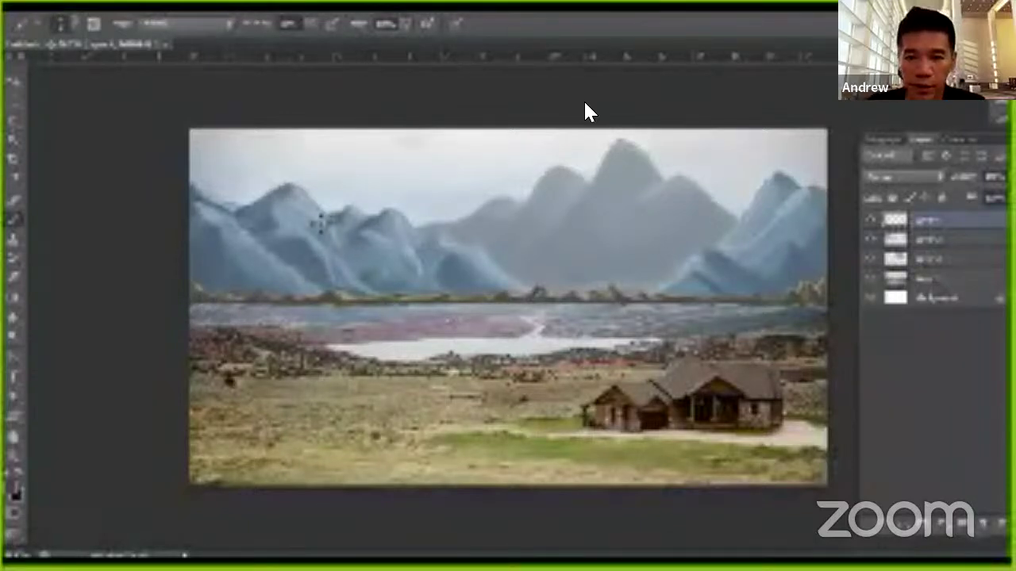
Step: Change the foreground colour to a light olive, then refine it to a paler yellow-green
{"action": "left_click", "coordinate": [14, 488]}
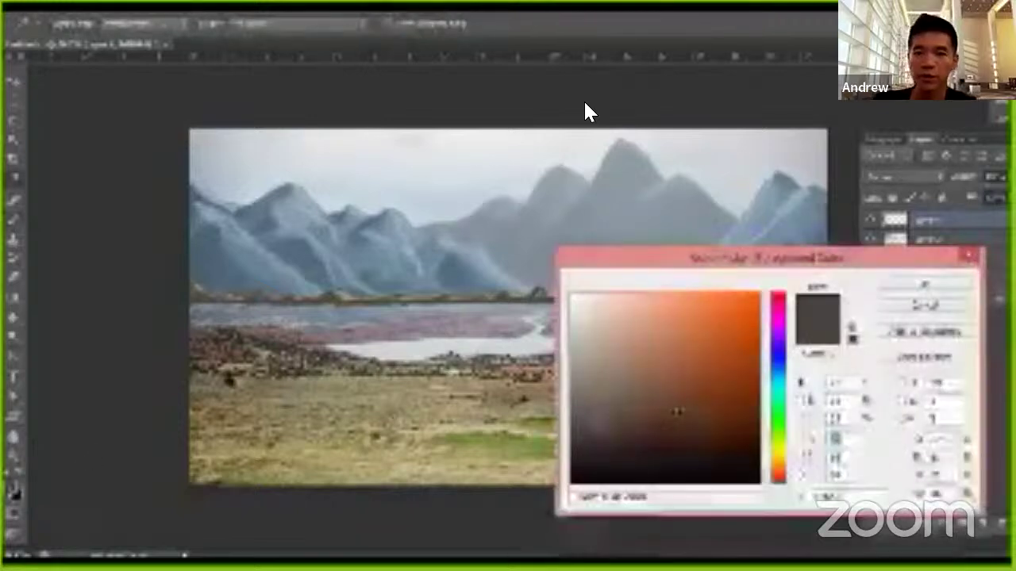
{"action": "left_click", "coordinate": [777, 453]}
{"action": "left_click_drag", "start_coordinate": [597, 429], "coordinate": [613, 358]}
{"action": "key", "text": "Return"}
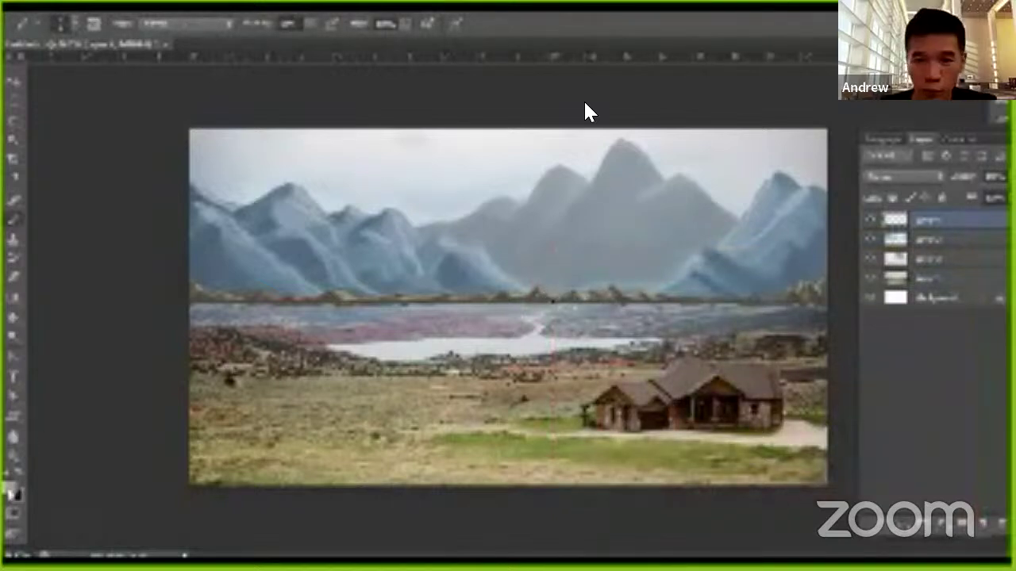
{"action": "left_click", "coordinate": [14, 488]}
{"action": "left_click", "coordinate": [625, 318]}
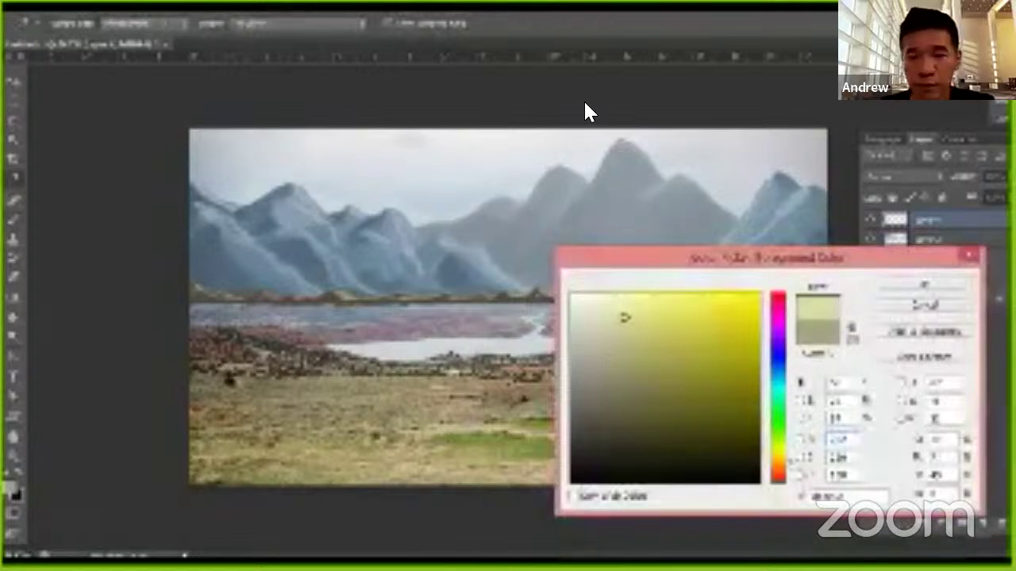
{"action": "key", "text": "Return"}
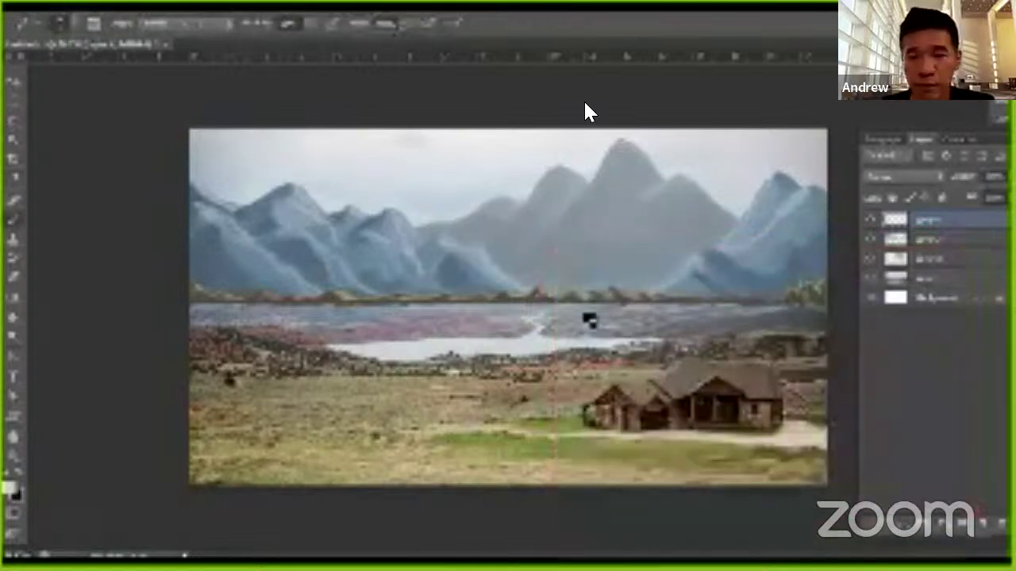
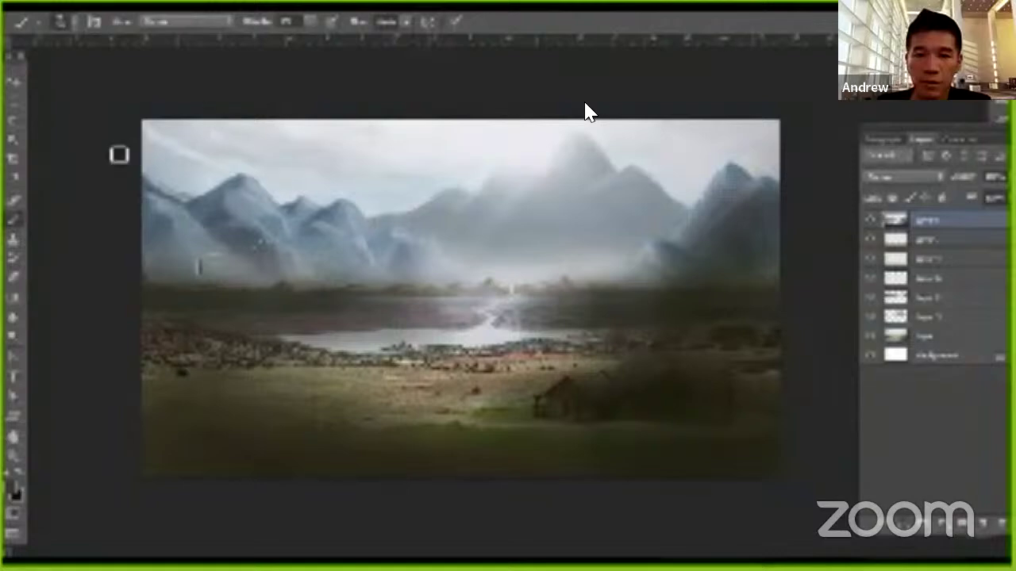
Step: Paint over the lakeside house's roof and left side with a soft brush, blending them into hut shapes
{"action": "left_click", "coordinate": [16, 80]}
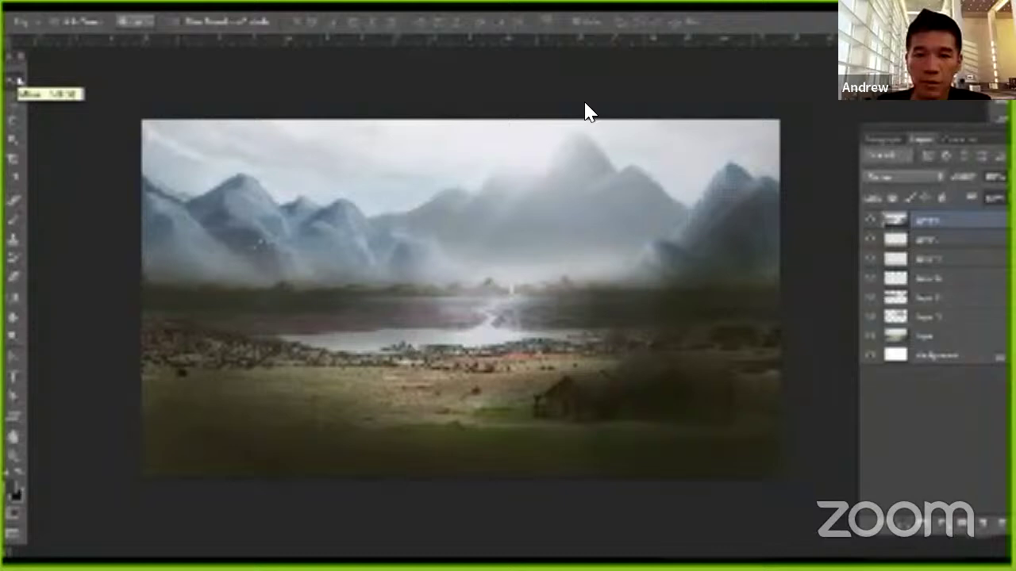
{"action": "left_click", "coordinate": [14, 275]}
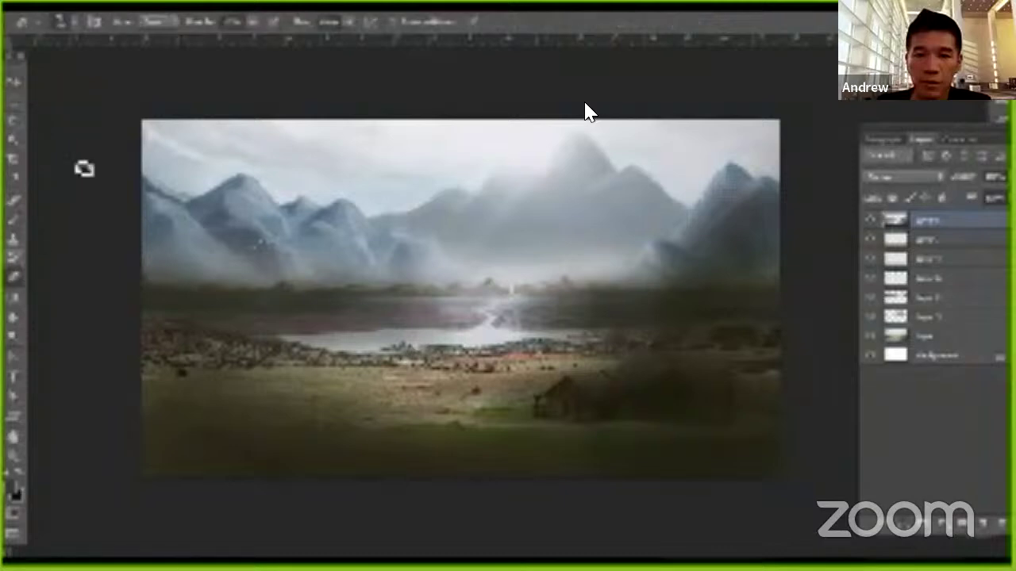
{"action": "left_click", "coordinate": [63, 28]}
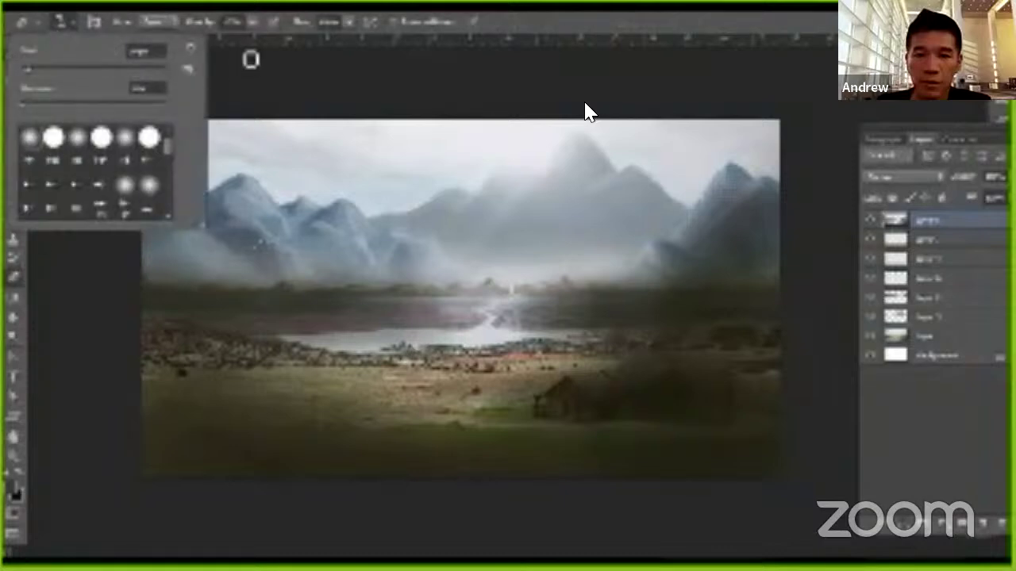
{"action": "left_click", "coordinate": [250, 59]}
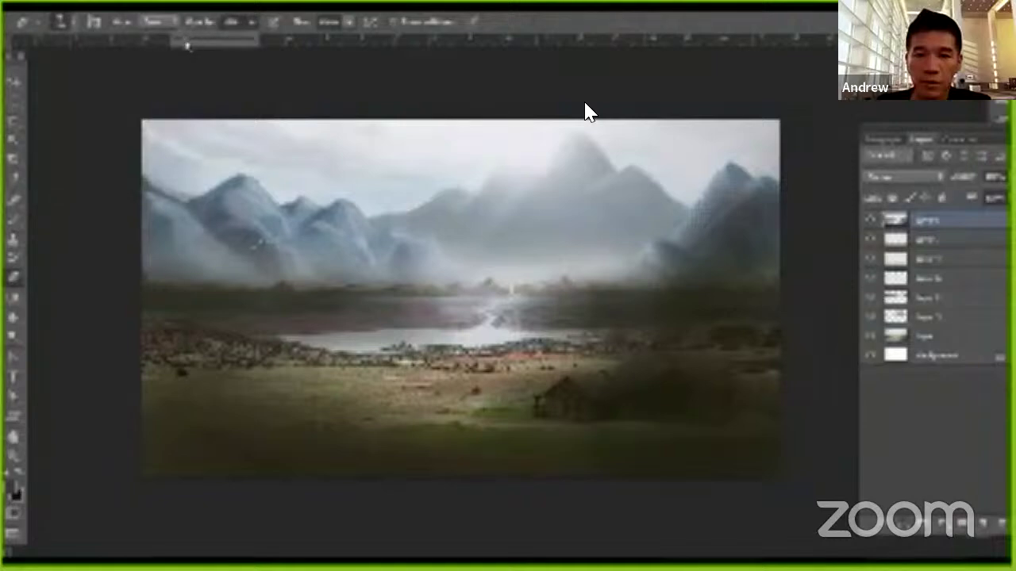
{"action": "left_click", "coordinate": [369, 341]}
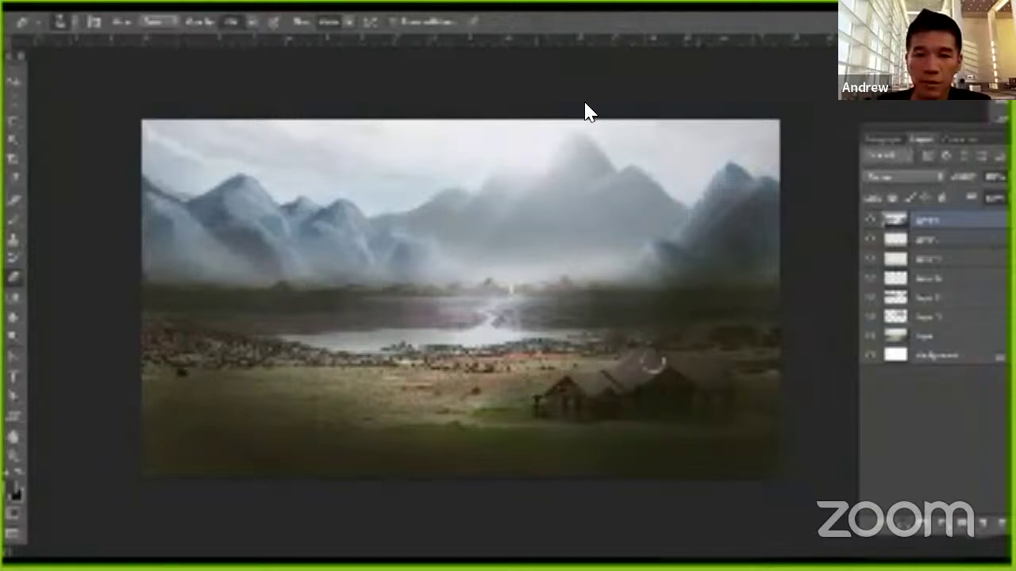
{"action": "left_click_drag", "start_coordinate": [692, 369], "coordinate": [654, 365]}
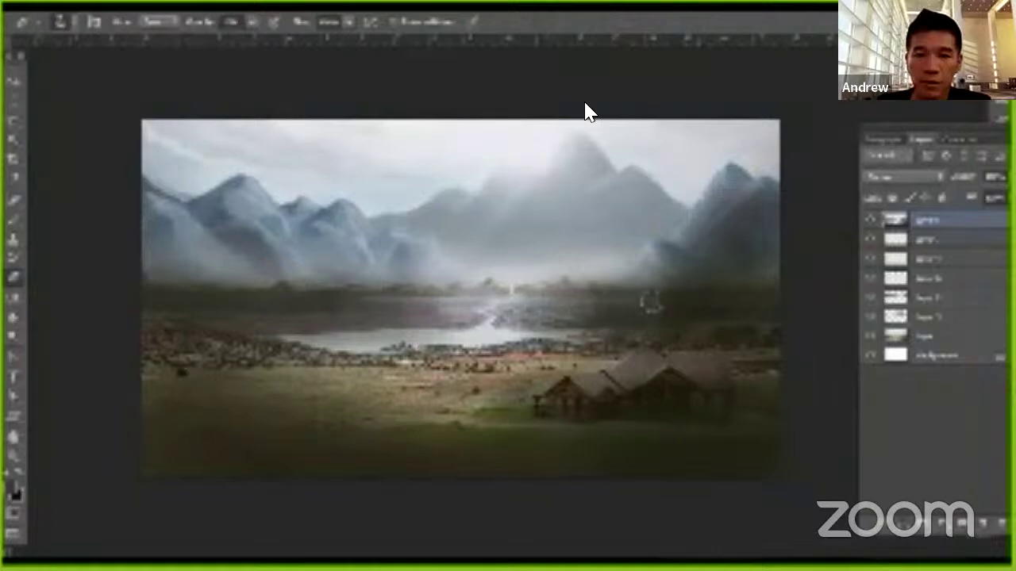
{"action": "left_click_drag", "start_coordinate": [591, 367], "coordinate": [555, 397]}
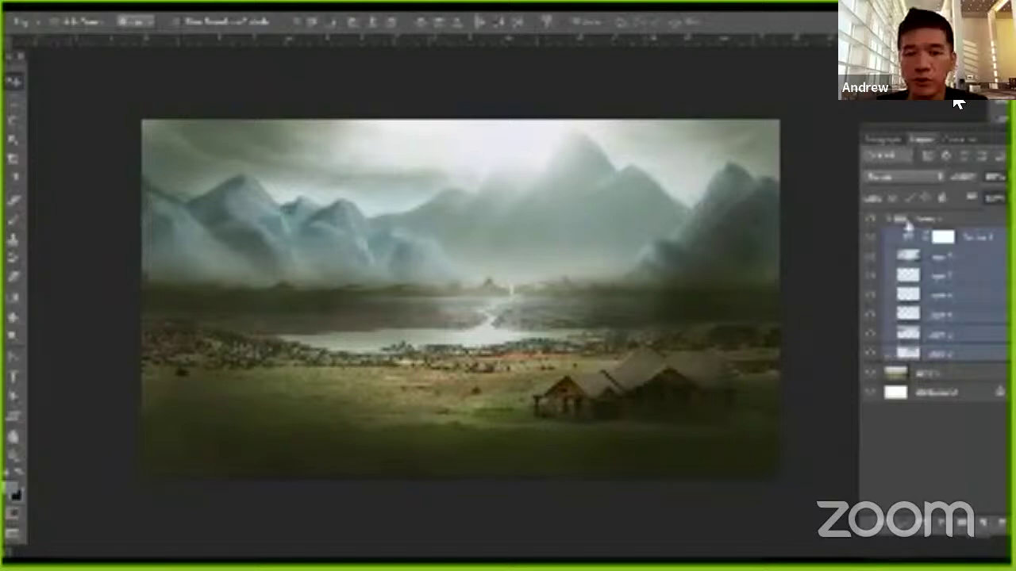
Step: Group the painted layers, flip between the original lake photo and the matte, then go full screen
{"action": "key", "text": "ctrl+g"}
{"action": "key", "text": "ctrl+comma"}
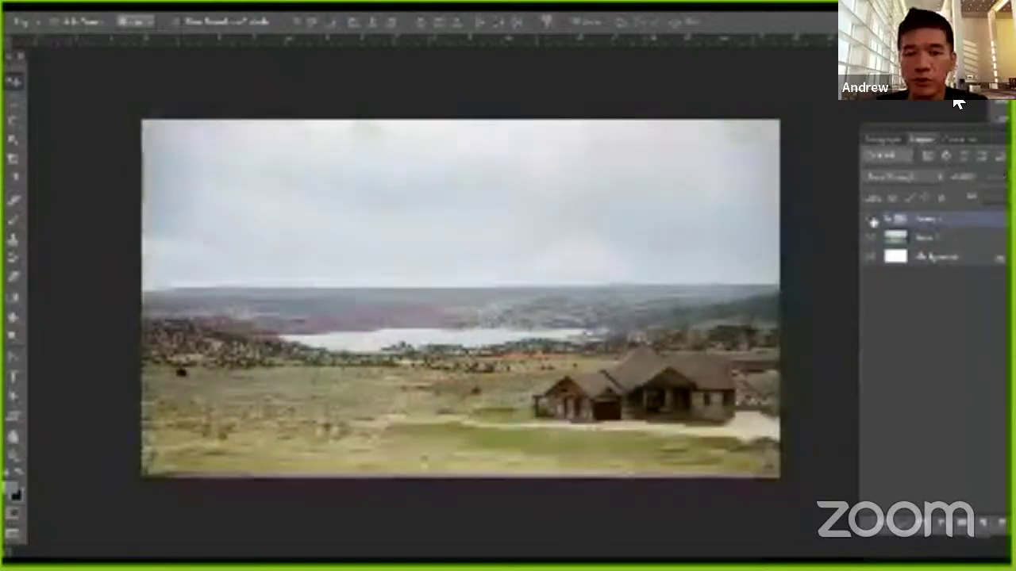
{"action": "key", "text": "ctrl+comma"}
{"action": "key", "text": "ctrl+comma"}
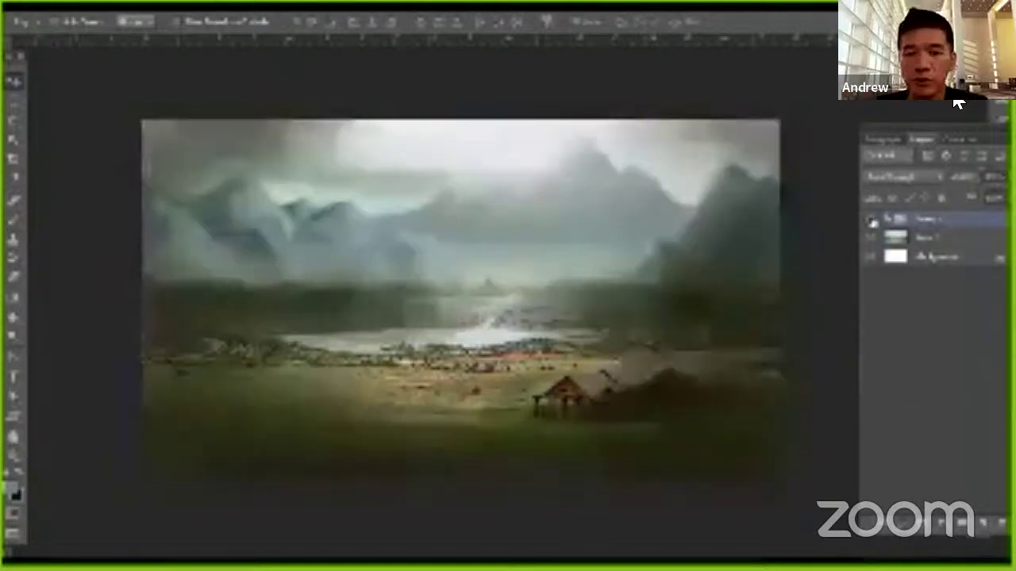
{"action": "key", "text": "ctrl+comma"}
{"action": "key", "text": "ctrl+comma"}
{"action": "key", "text": "ctrl+comma"}
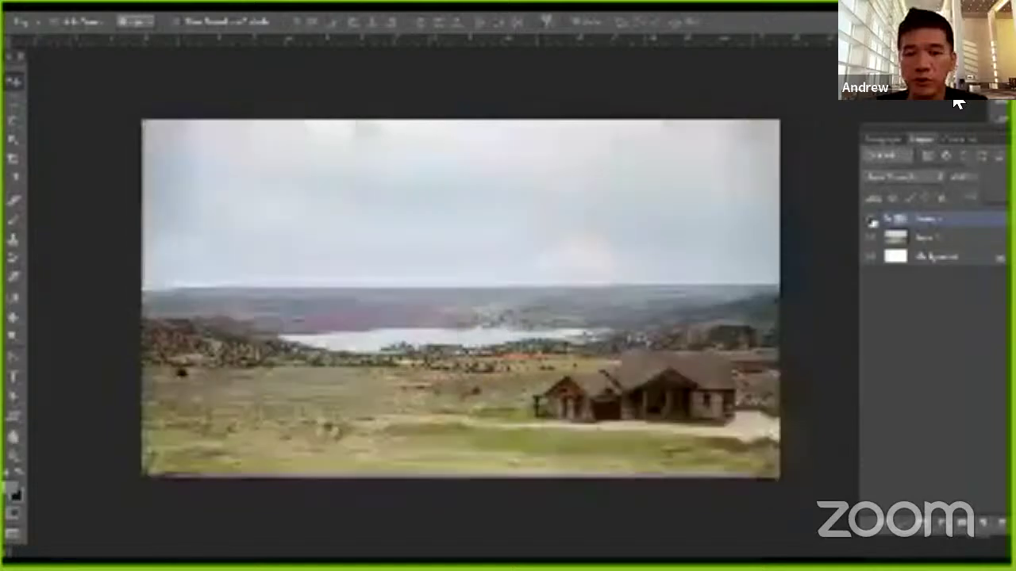
{"action": "key", "text": "ctrl+comma"}
{"action": "key", "text": "f"}
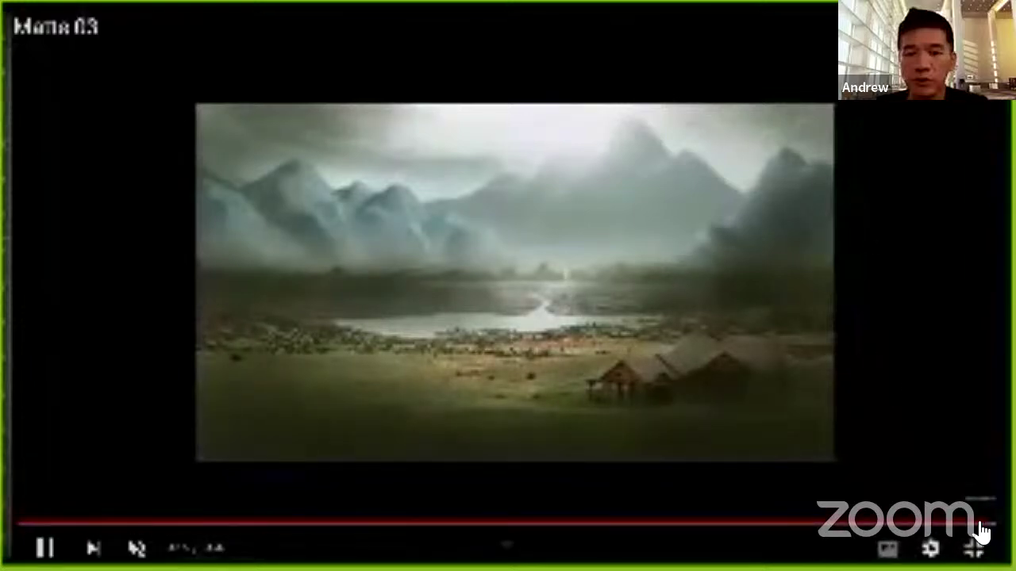
Step: Rewind 'Matte 03' to the comparison, pause on the original photo, and step forward to the finished matte frame
{"action": "left_click", "coordinate": [982, 530]}
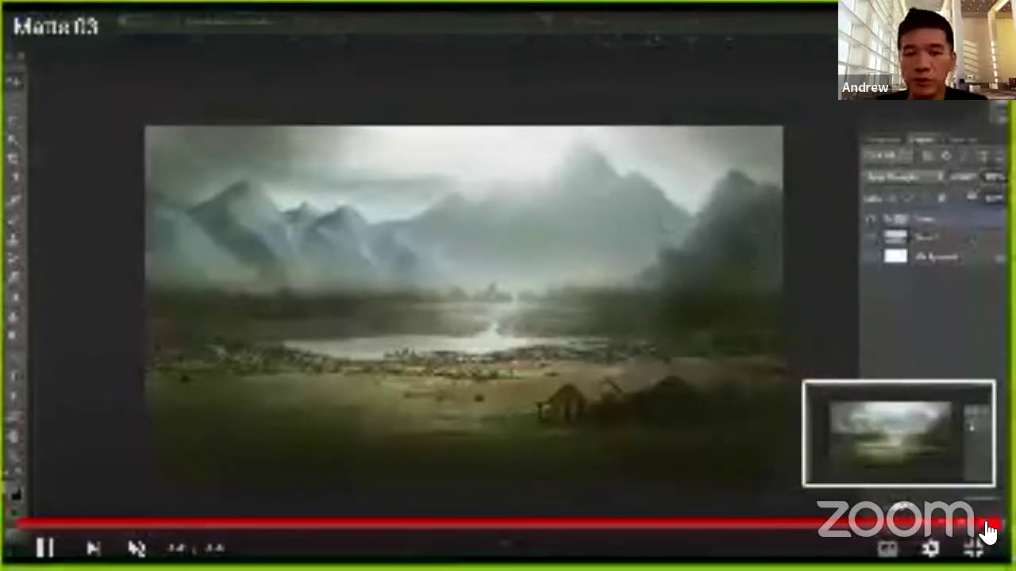
{"action": "key", "text": "space"}
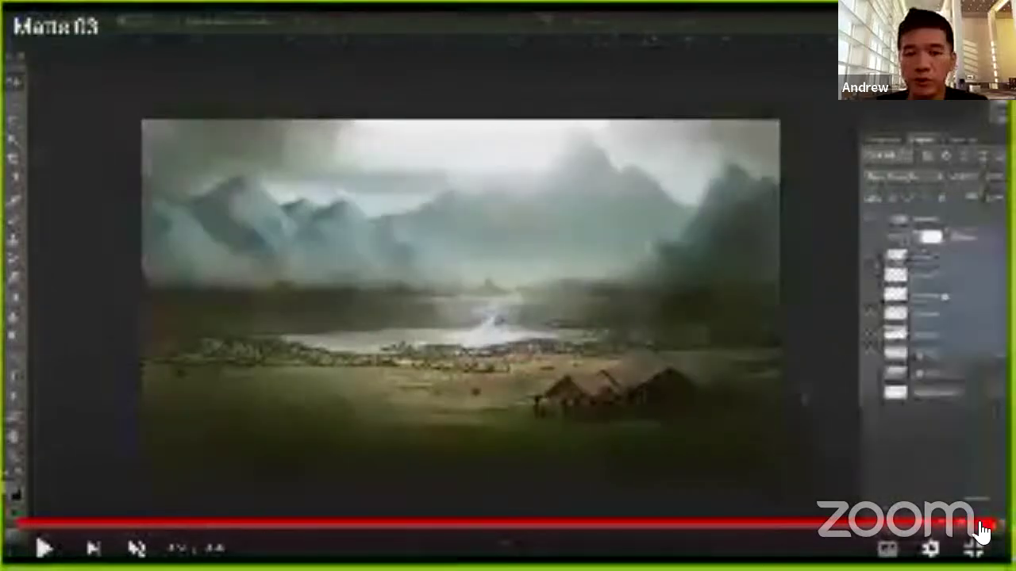
{"action": "key", "text": "space"}
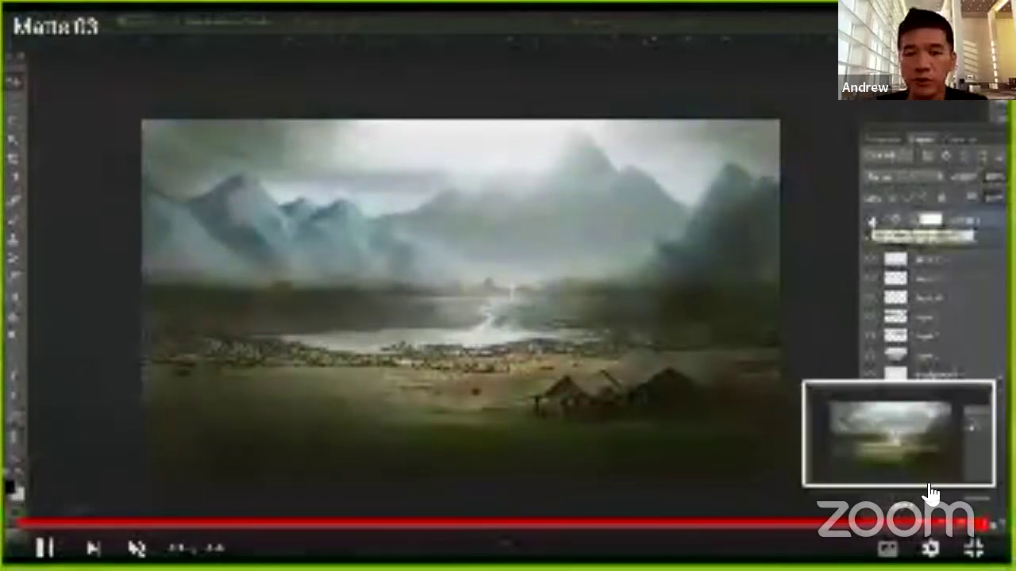
{"action": "key", "text": "space"}
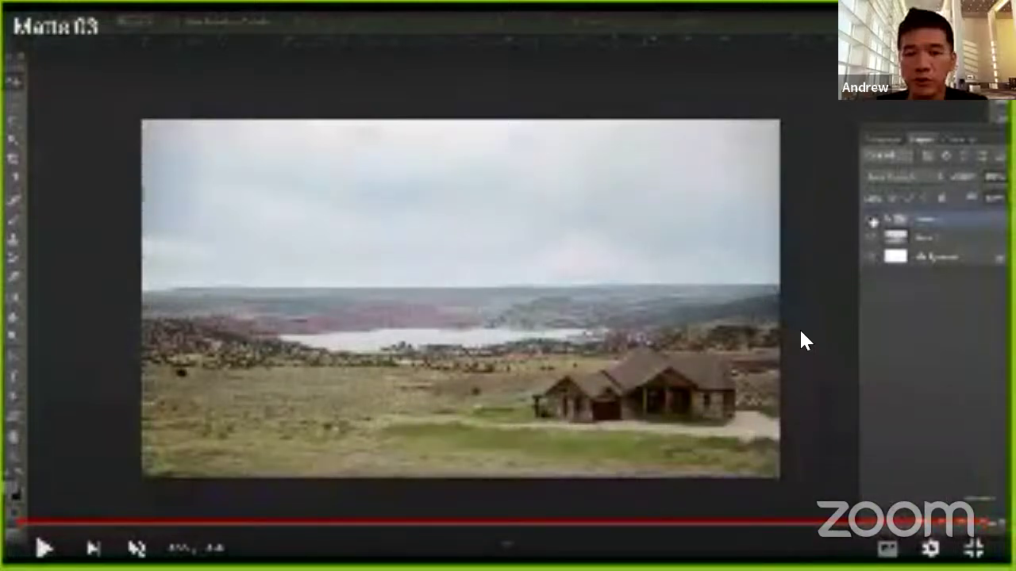
{"action": "key", "text": "Right"}
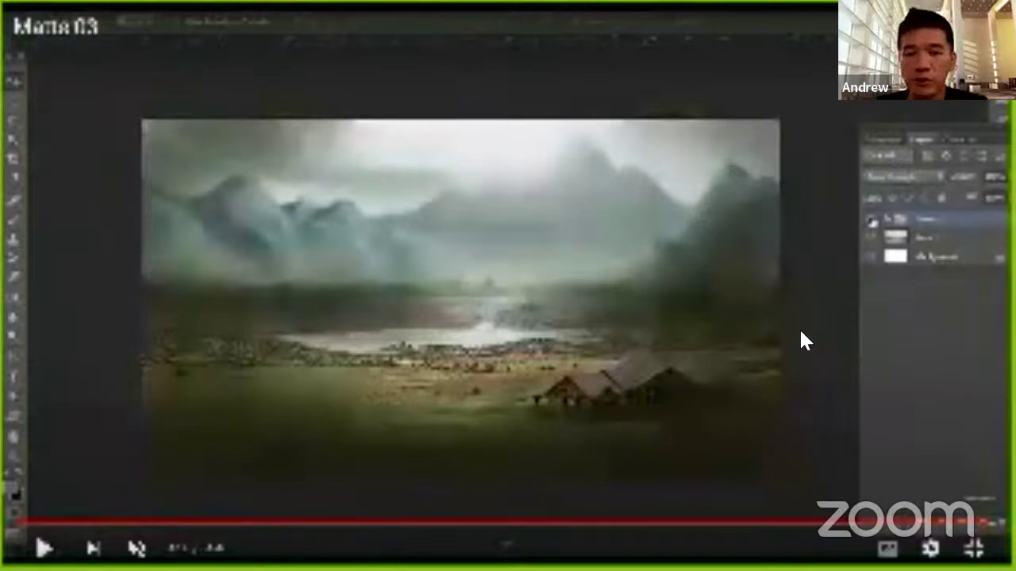